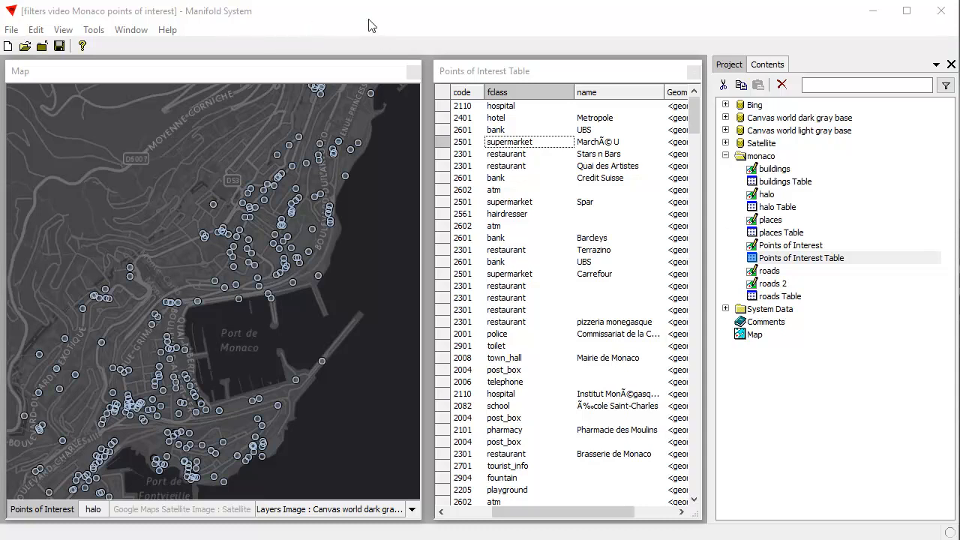
- Filter the Points of Interest table to records with fclass = 'supermarket' and review the table's active filters
left_click(542, 73)
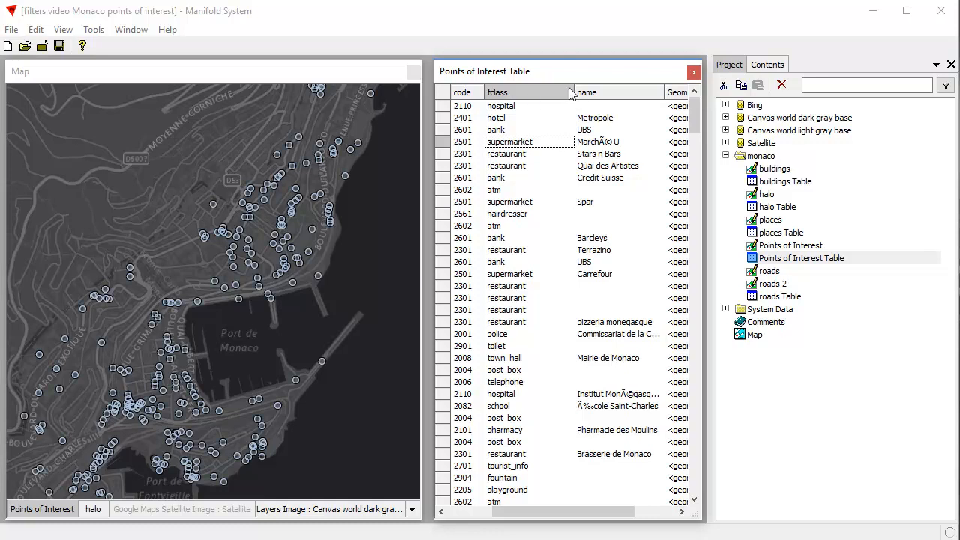
left_click(314, 81)
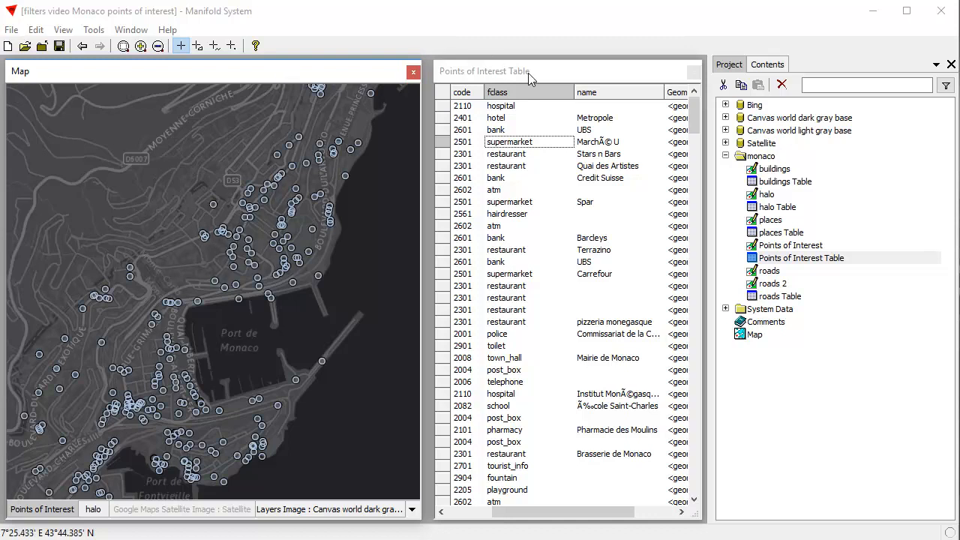
left_click(578, 79)
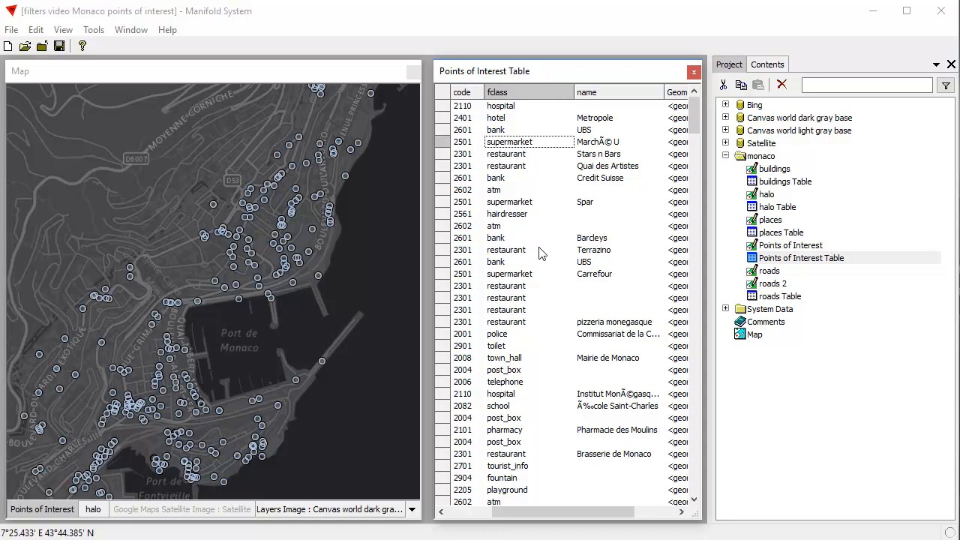
right_click(520, 145)
mouse_move(539, 155)
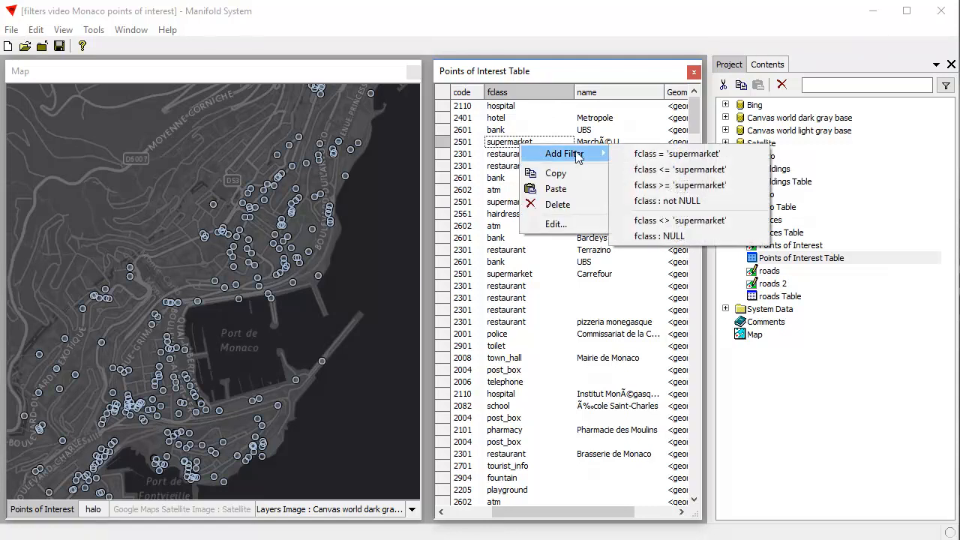
left_click(744, 155)
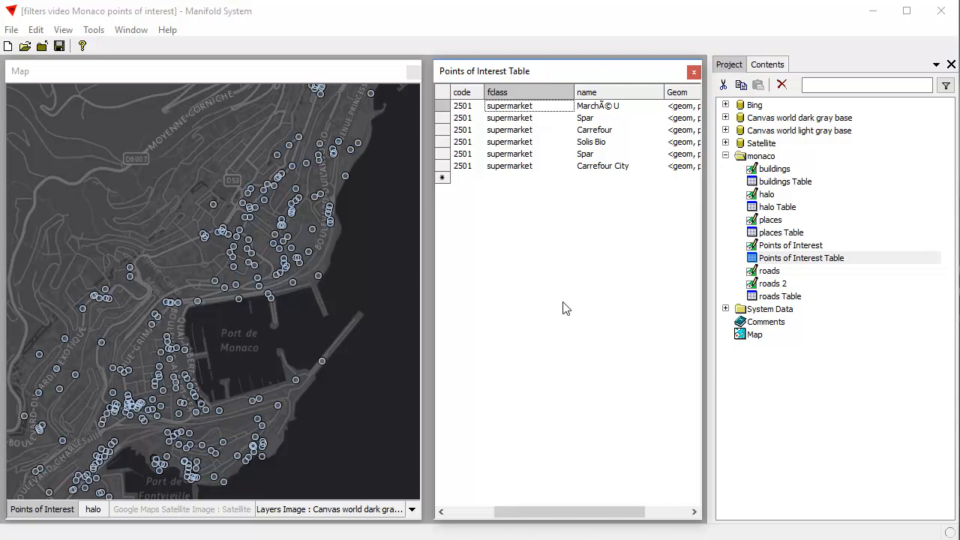
left_click(63, 32)
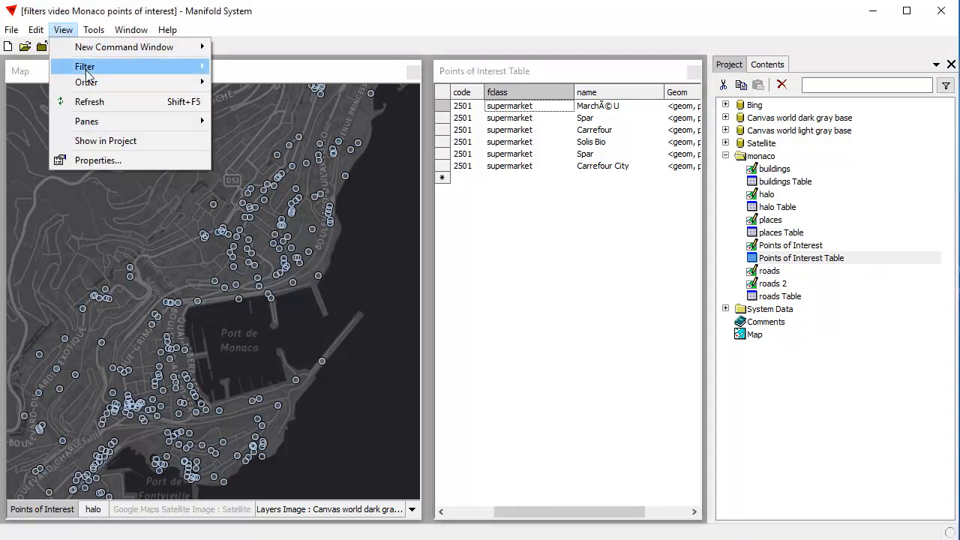
mouse_move(87, 73)
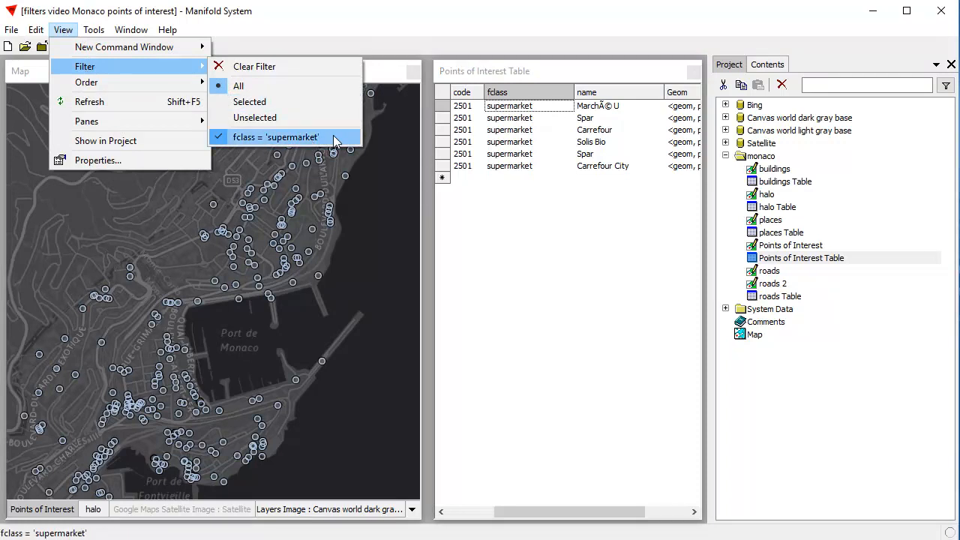
left_click(578, 70)
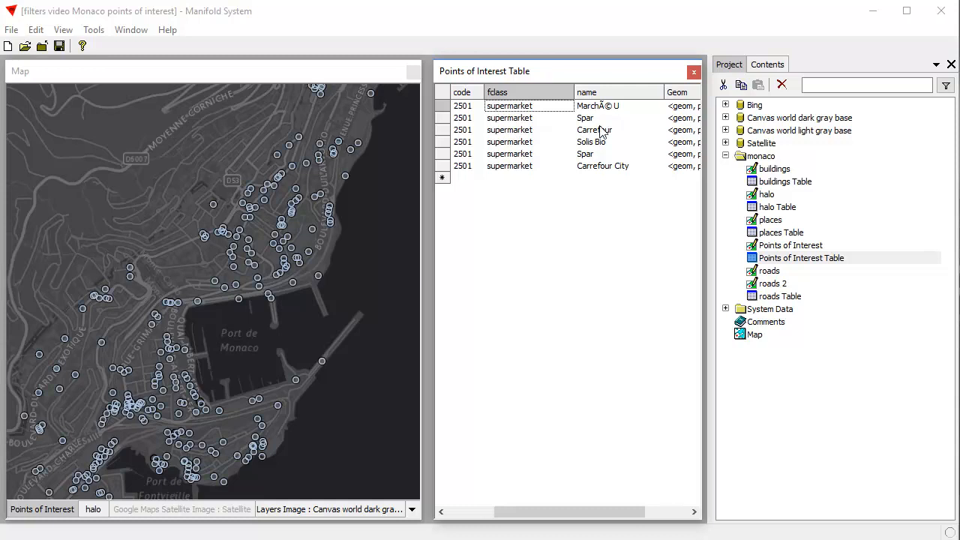
- Add a name <> 'Spar' filter to the supermarket records and review the combined filters
left_click(588, 156)
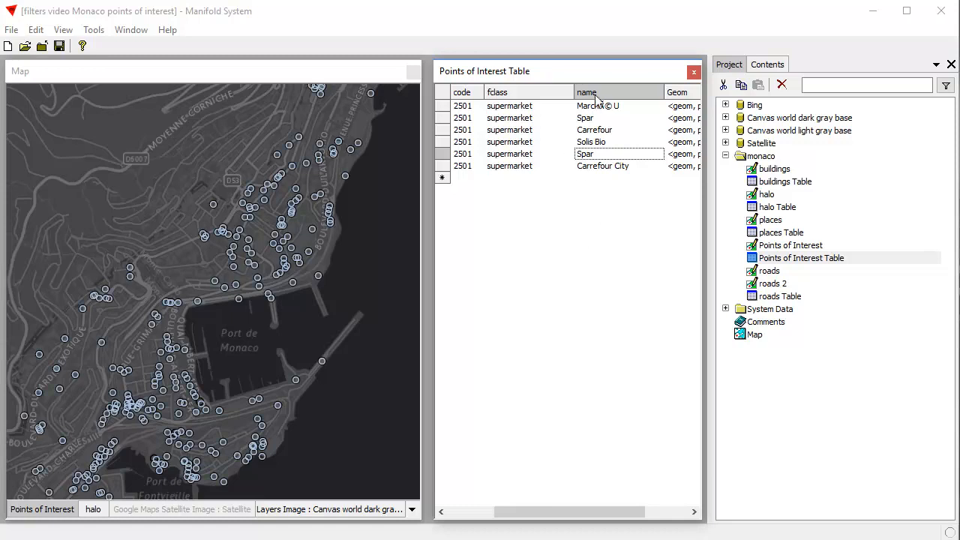
right_click(585, 157)
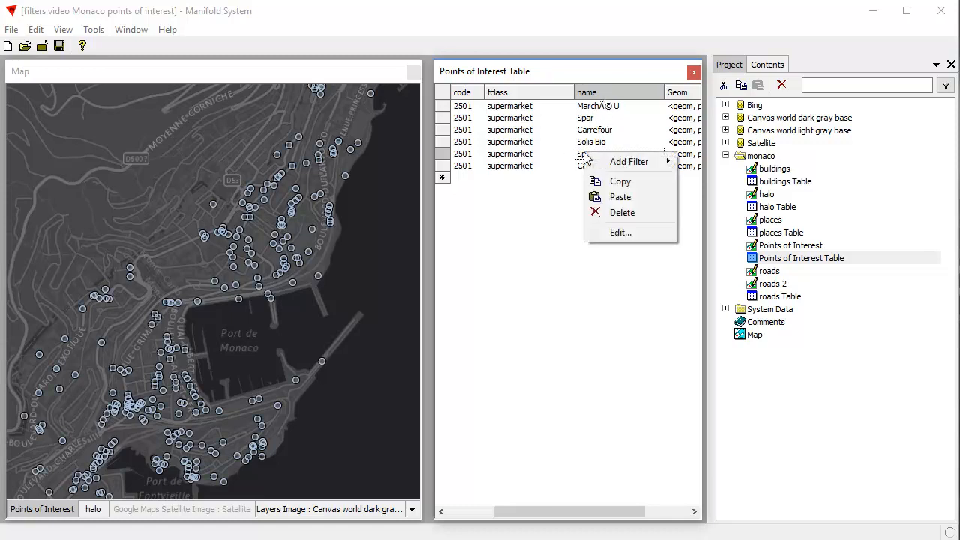
mouse_move(626, 161)
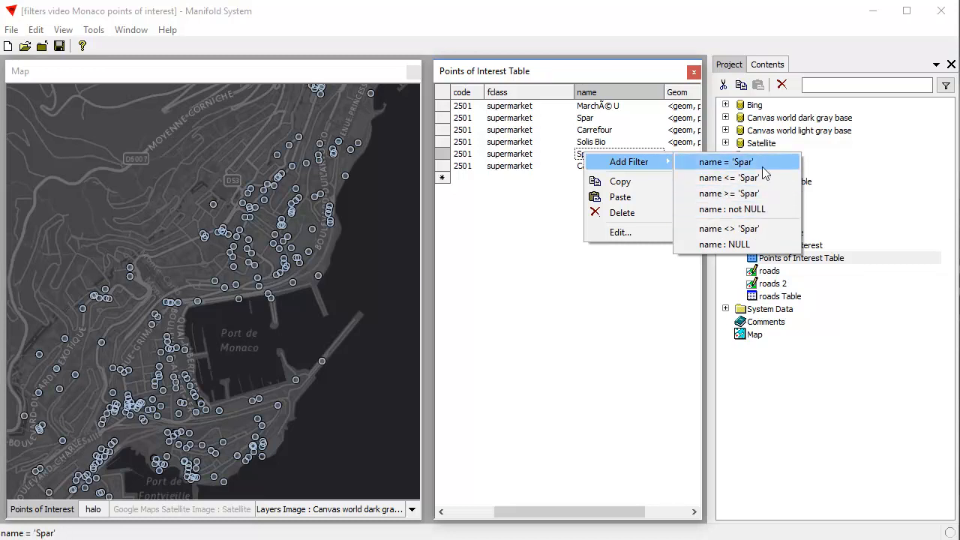
left_click(766, 234)
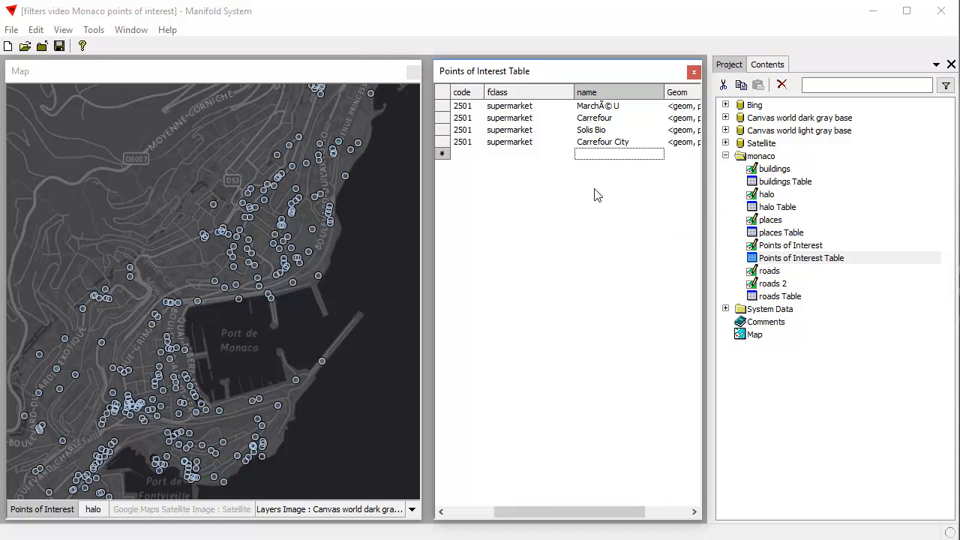
left_click(69, 31)
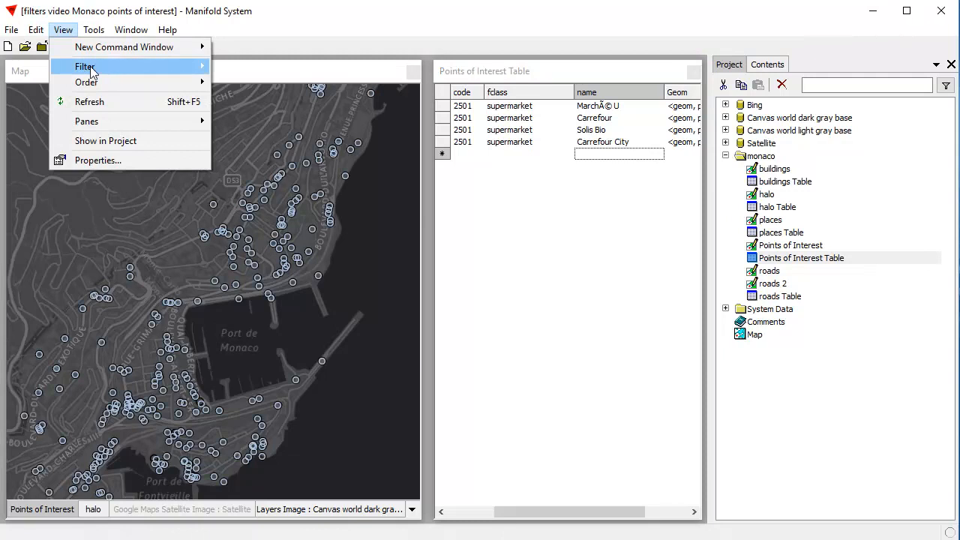
mouse_move(90, 70)
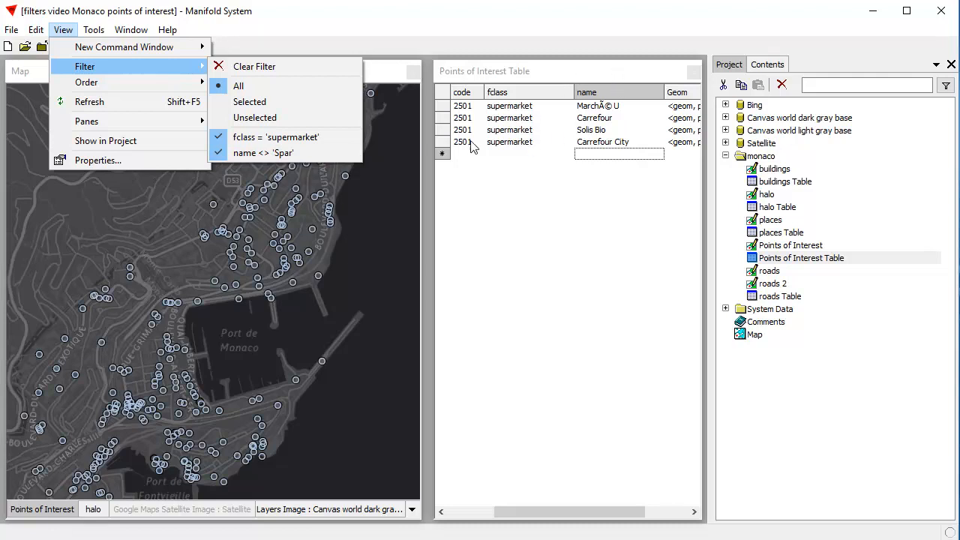
left_click(585, 76)
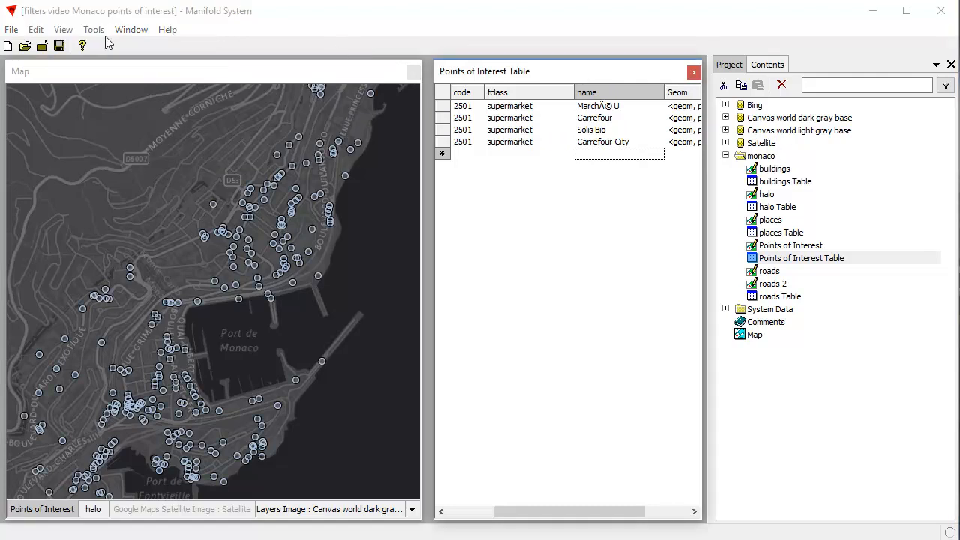
- Remove the name <> 'Spar' filter from the table and review the remaining filters
left_click(63, 30)
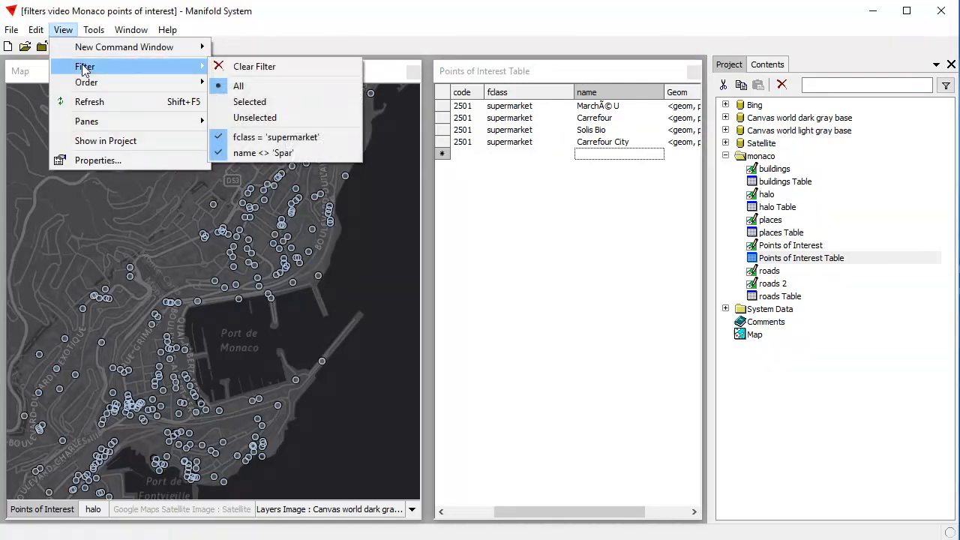
left_click(267, 153)
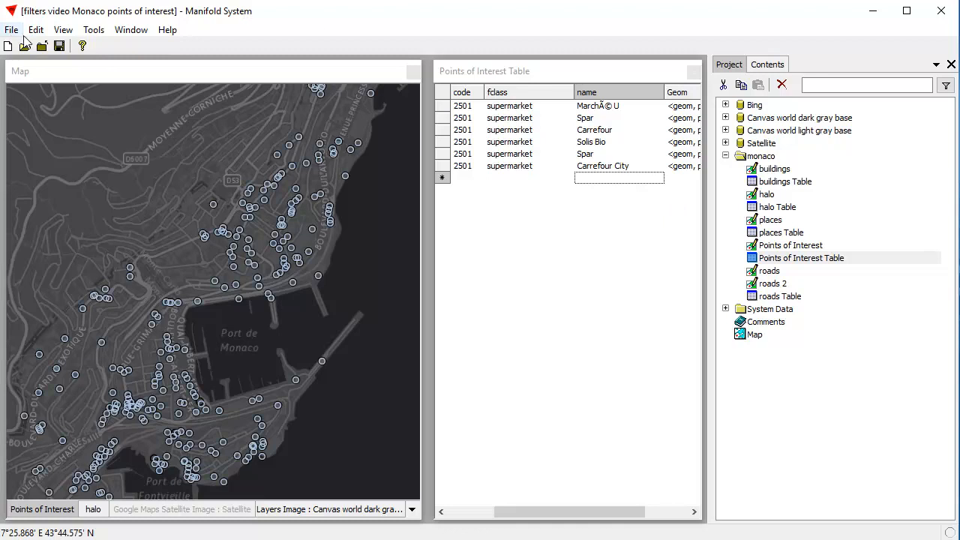
left_click(63, 34)
mouse_move(85, 66)
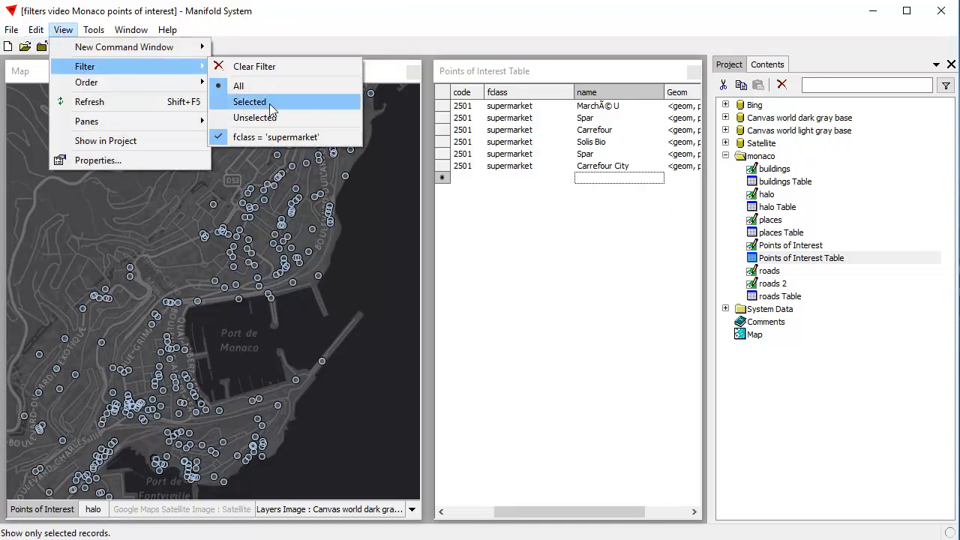
left_click(606, 284)
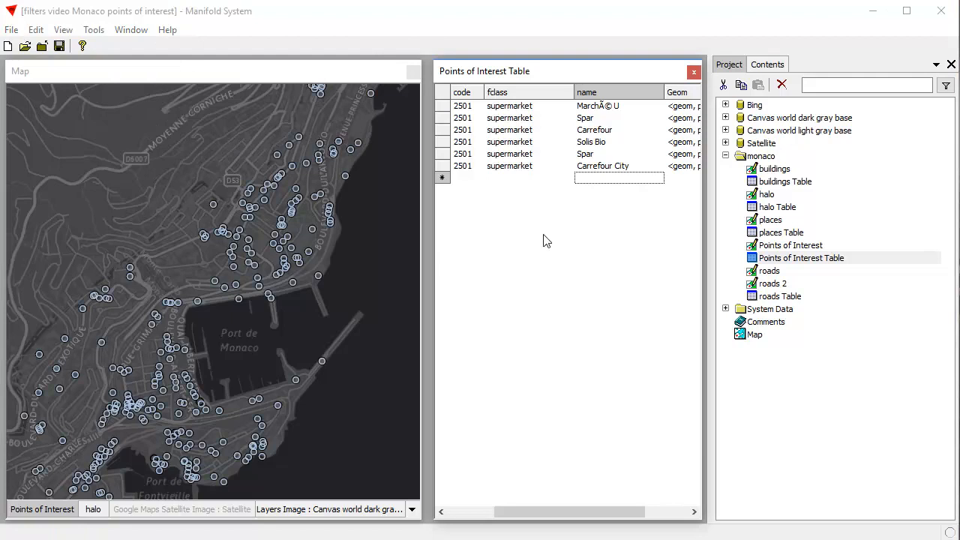
- Exclude the Spar supermarkets again by adding the filter name <> 'Spar'
right_click(591, 159)
mouse_move(634, 167)
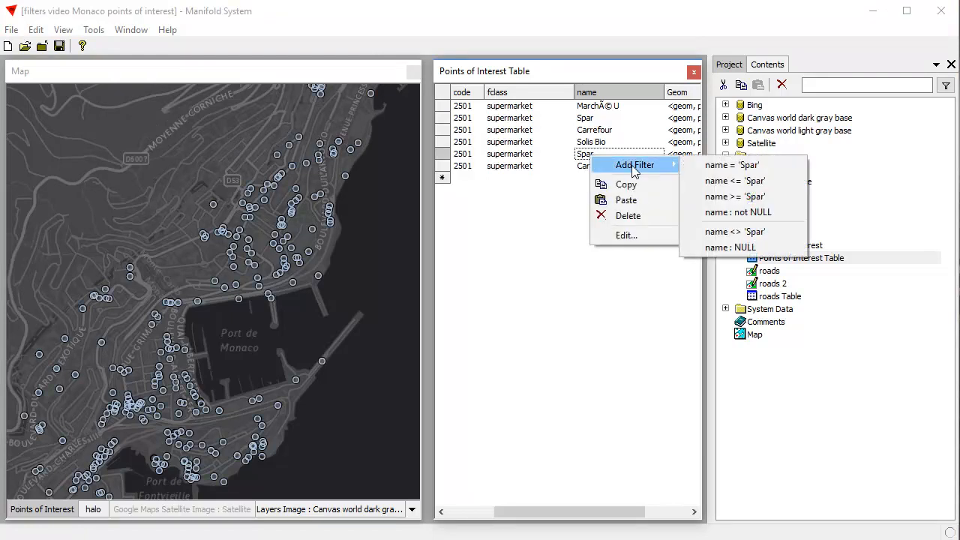
left_click(726, 235)
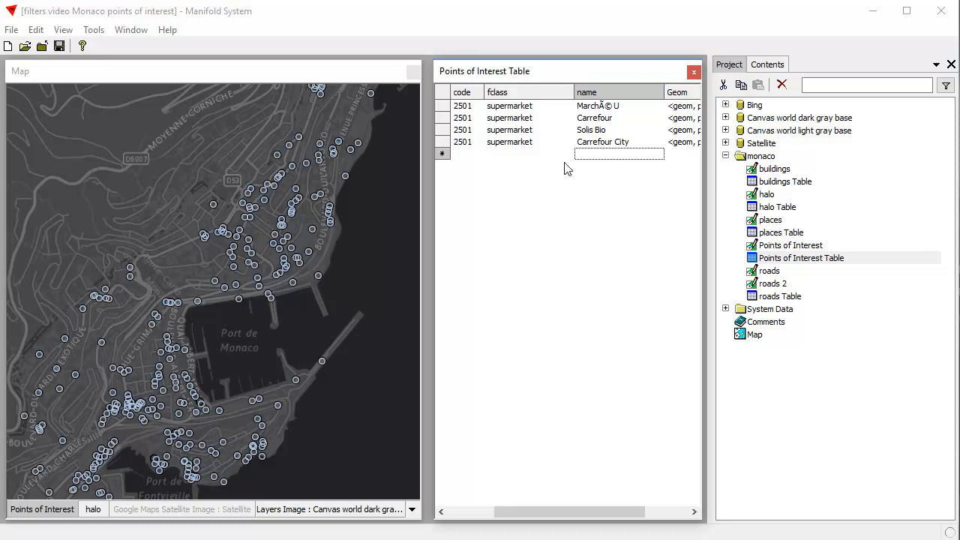
- Select the Carrefour City and Carrefour records and restrict the table to selected records only
left_click(443, 142)
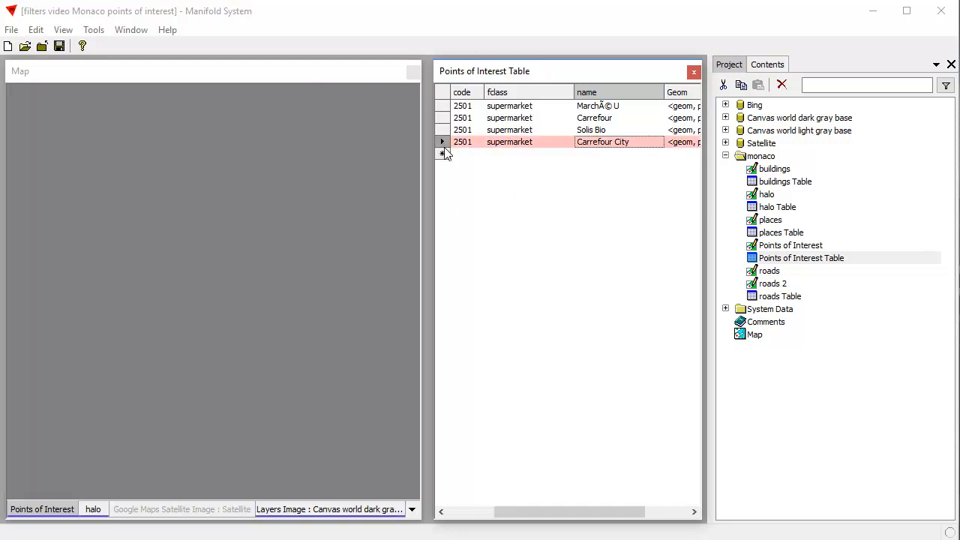
left_click(442, 118)
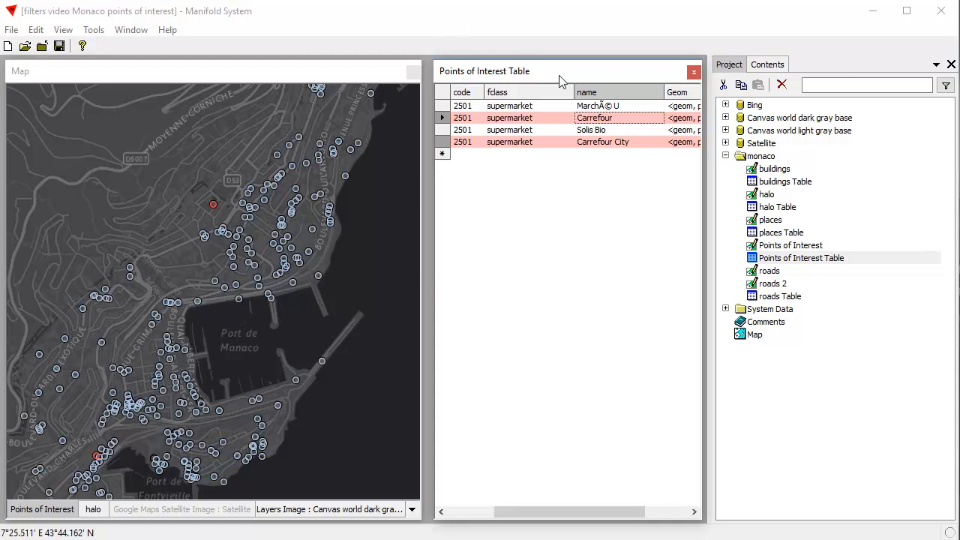
left_click(60, 31)
mouse_move(84, 66)
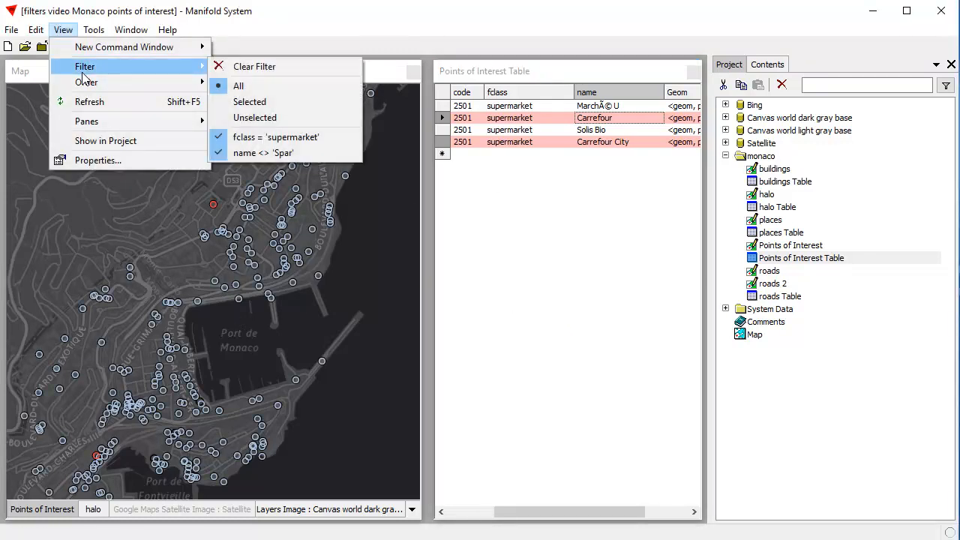
left_click(276, 106)
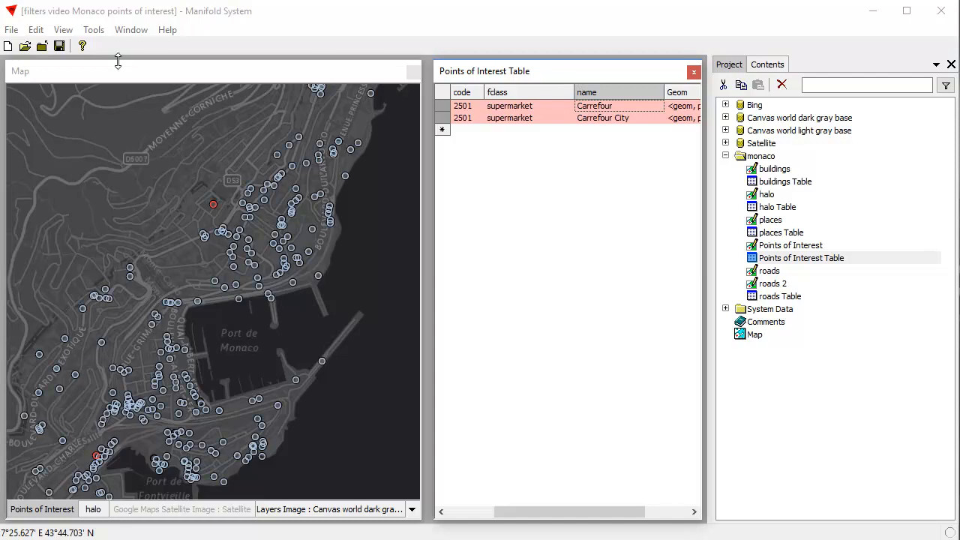
- Clear all filters from the Points of Interest table and review its filter options
left_click(63, 31)
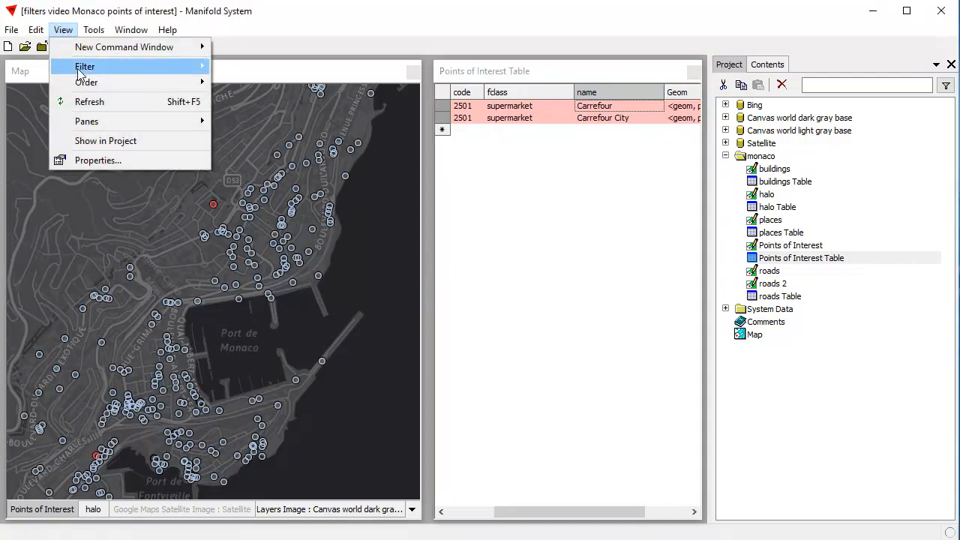
mouse_move(79, 72)
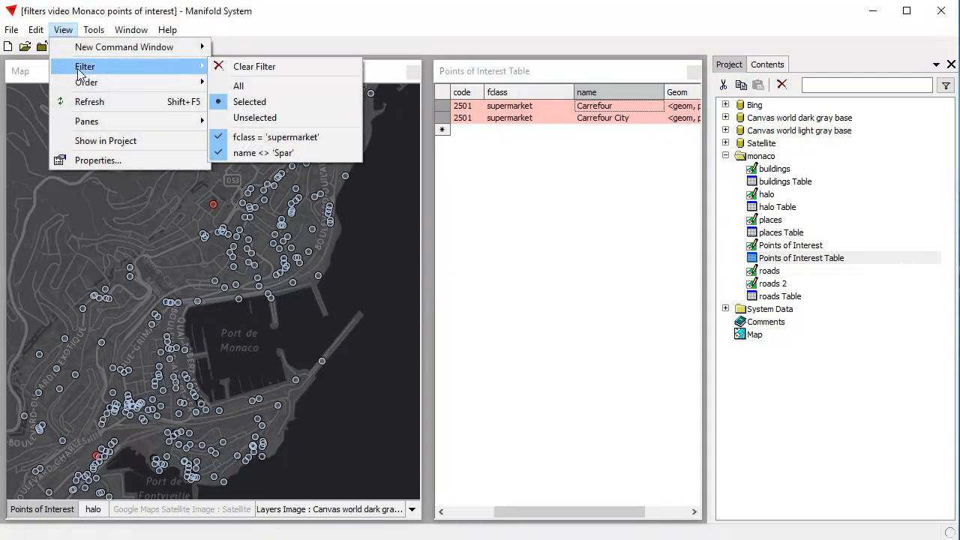
left_click(270, 70)
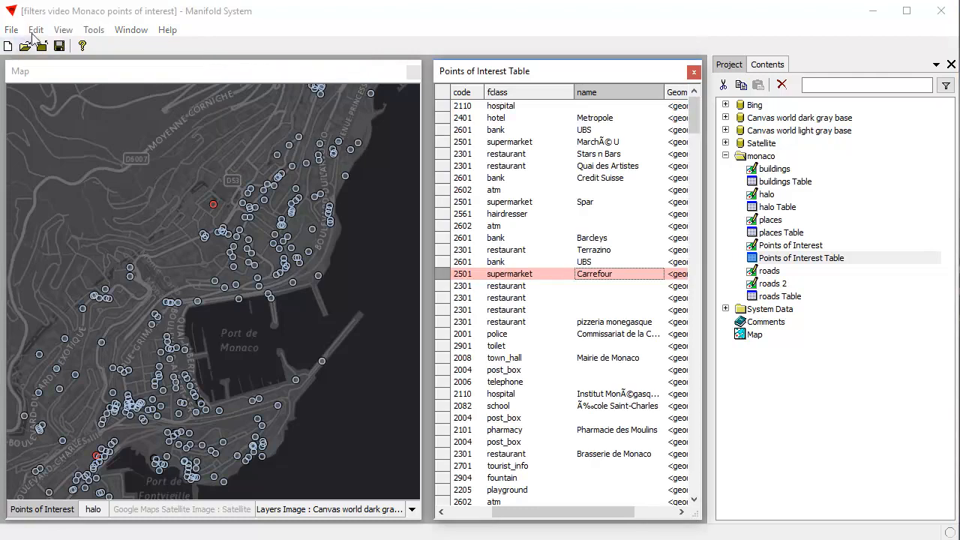
left_click(64, 30)
mouse_move(105, 67)
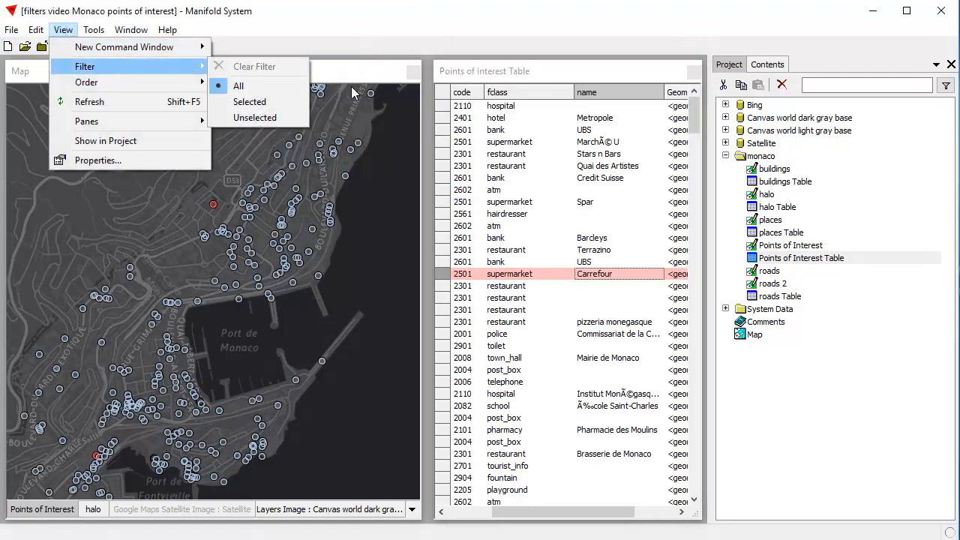
left_click(482, 21)
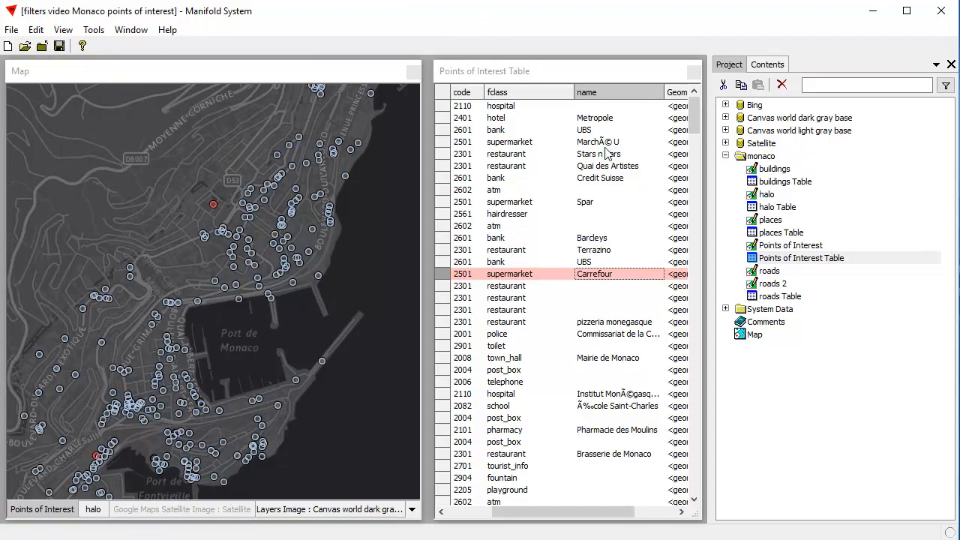
- Sort the Points of Interest table by fclass in descending order and review the active ordering
left_click(532, 92)
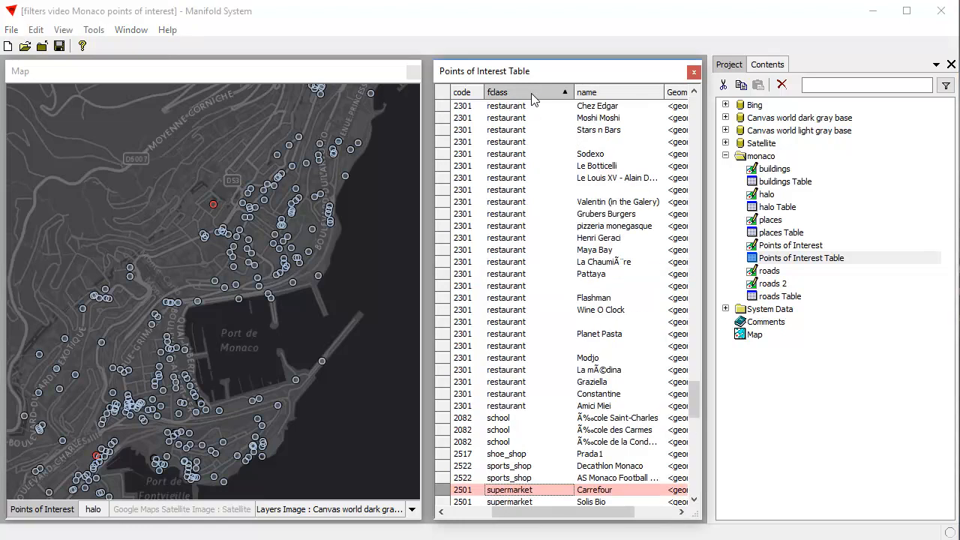
left_click(539, 96)
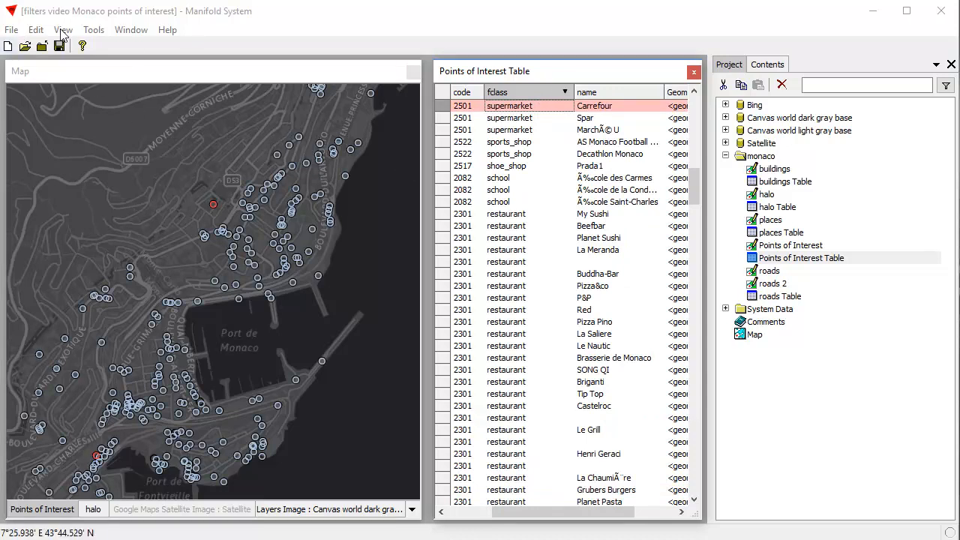
left_click(62, 30)
mouse_move(83, 82)
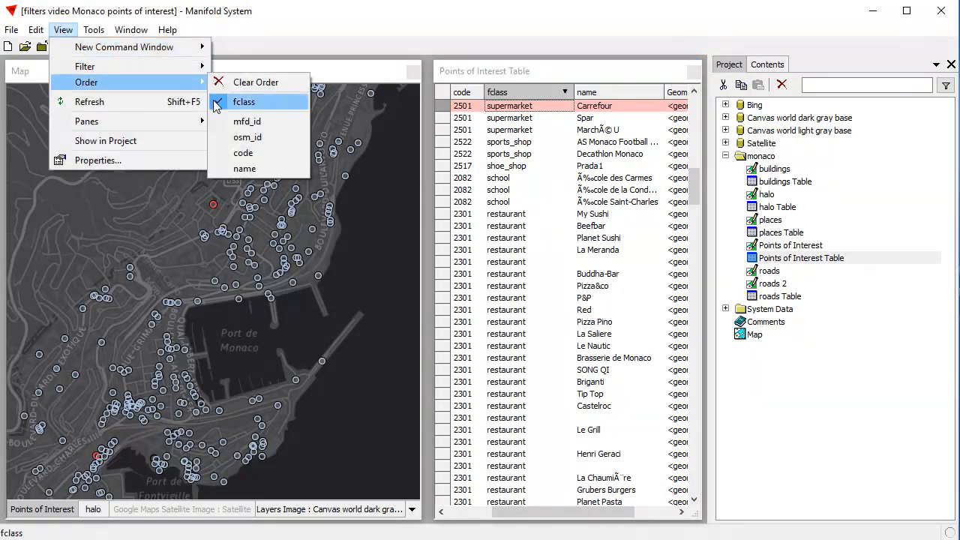
left_click(336, 29)
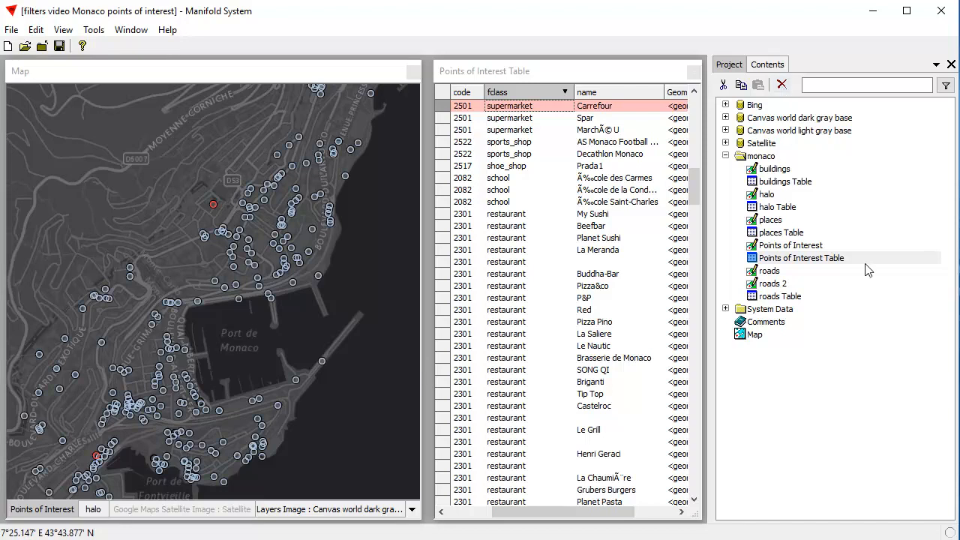
- Open the map's layer list, then turn the Google Maps Satellite Image layer on and off again
left_click(770, 66)
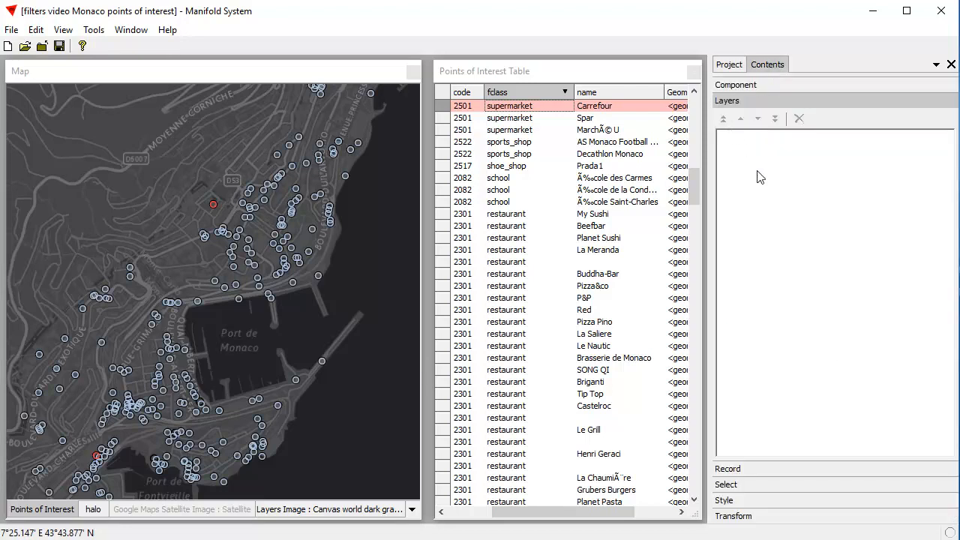
left_click(223, 75)
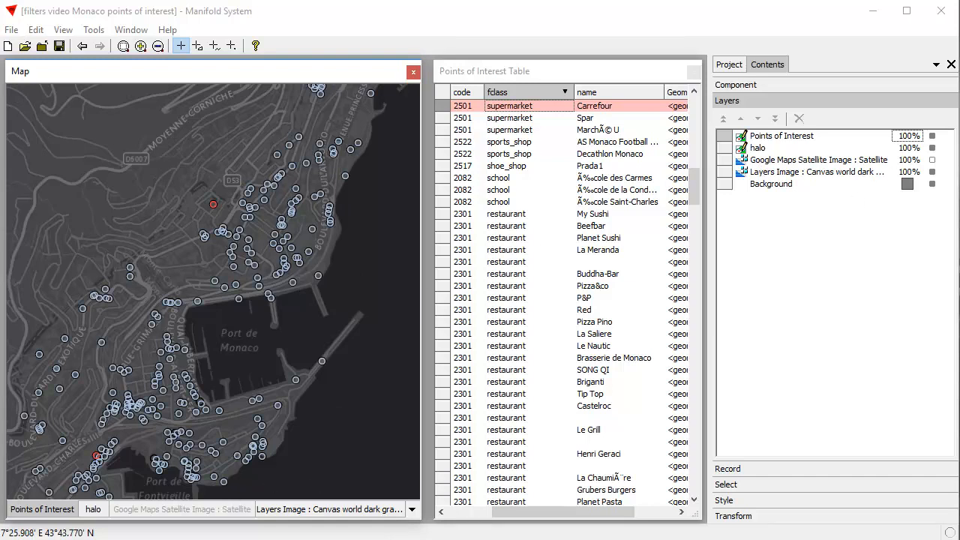
left_click(932, 159)
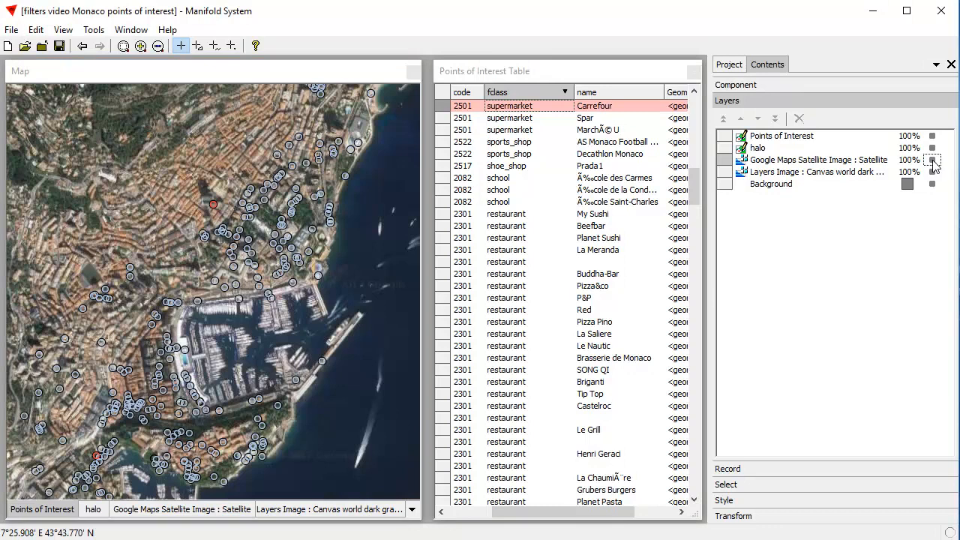
left_click(933, 160)
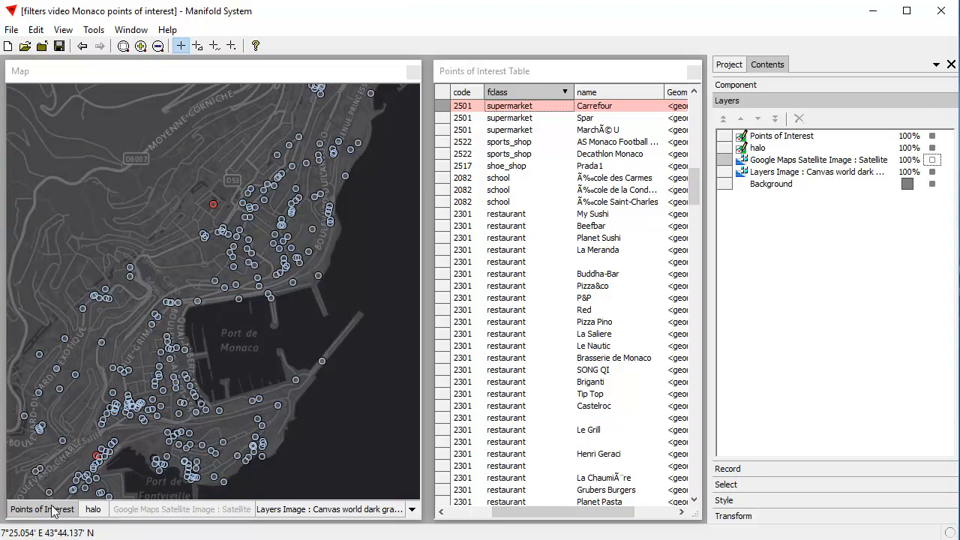
- Compare the style settings of the map's Points of Interest and halo layers
left_click(747, 501)
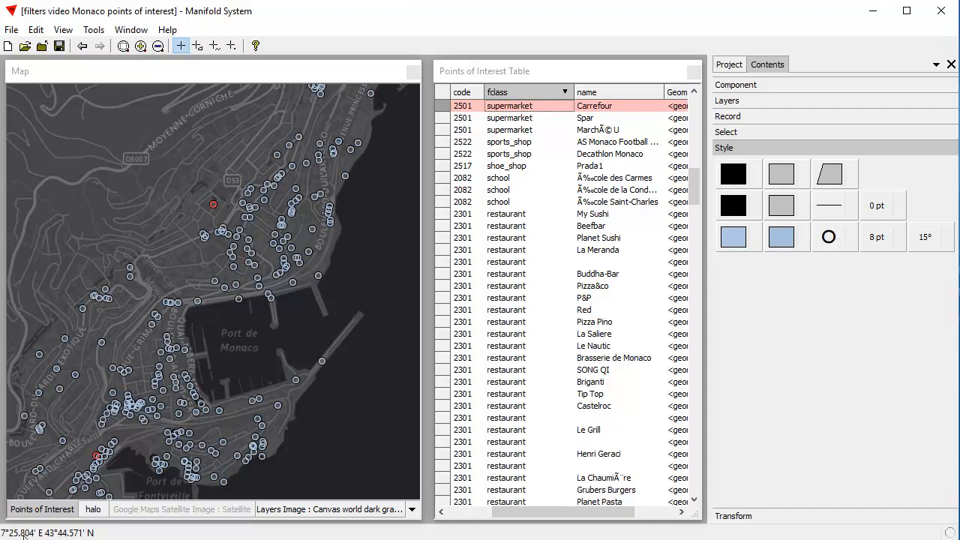
left_click(94, 510)
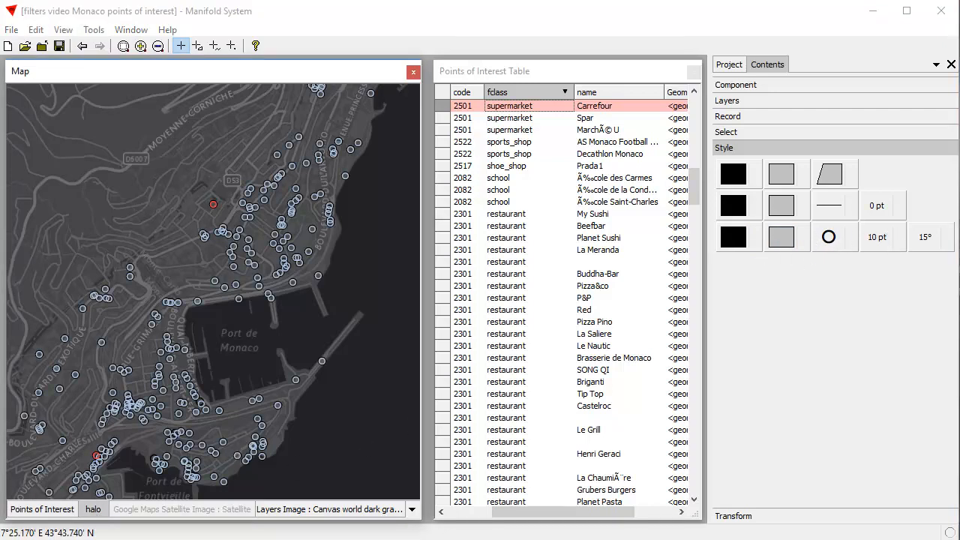
left_click(43, 511)
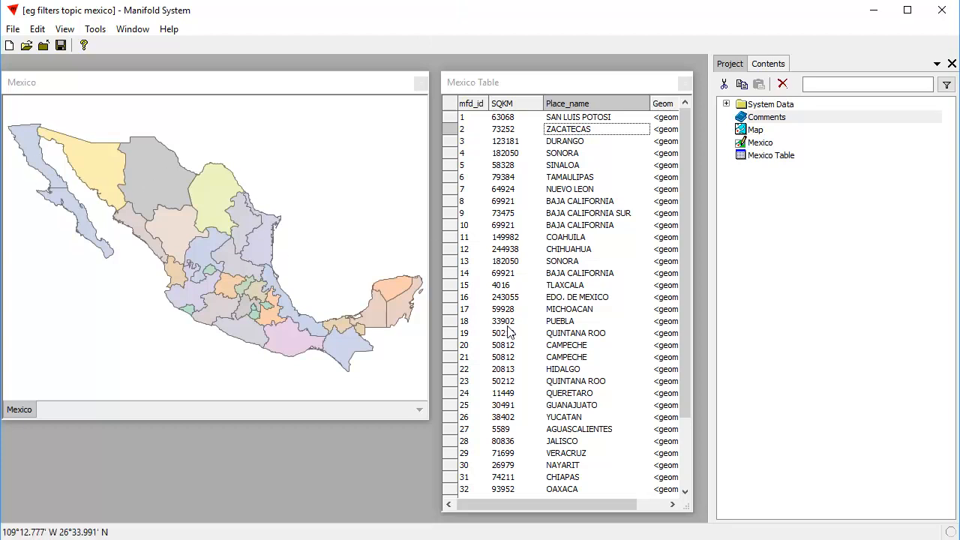
- Filter the Mexico table to records with SQKM >= 73252, using the Zacatecas record's value
left_click(527, 82)
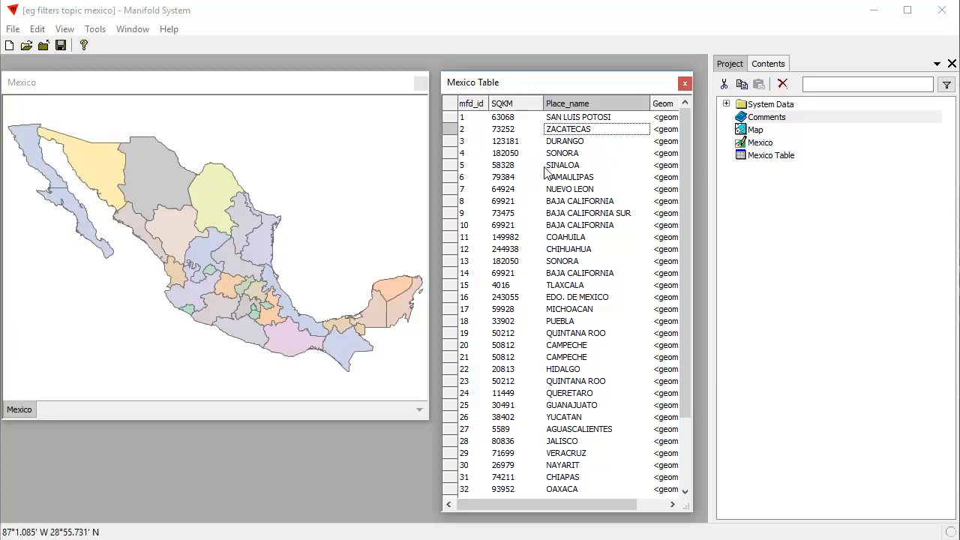
left_click(504, 131)
right_click(506, 132)
mouse_move(537, 140)
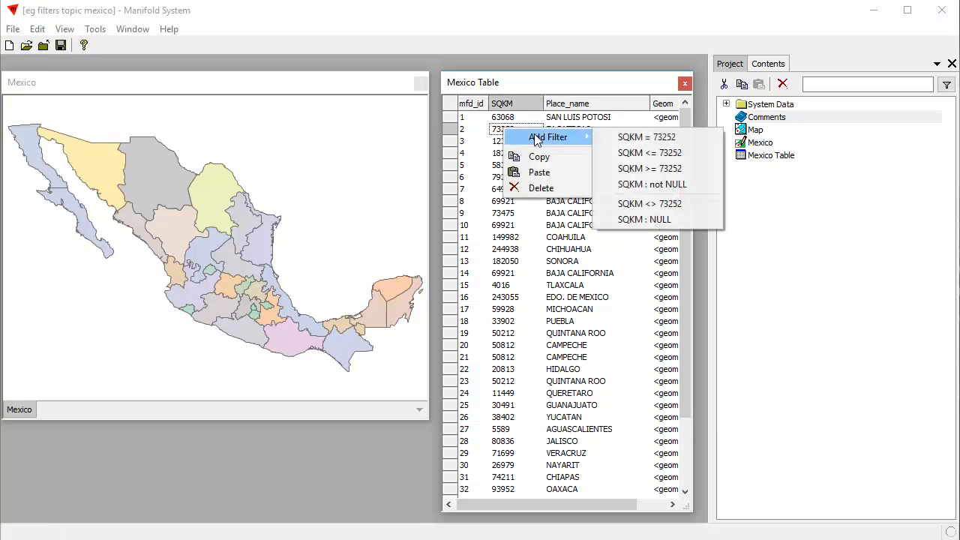
left_click(684, 174)
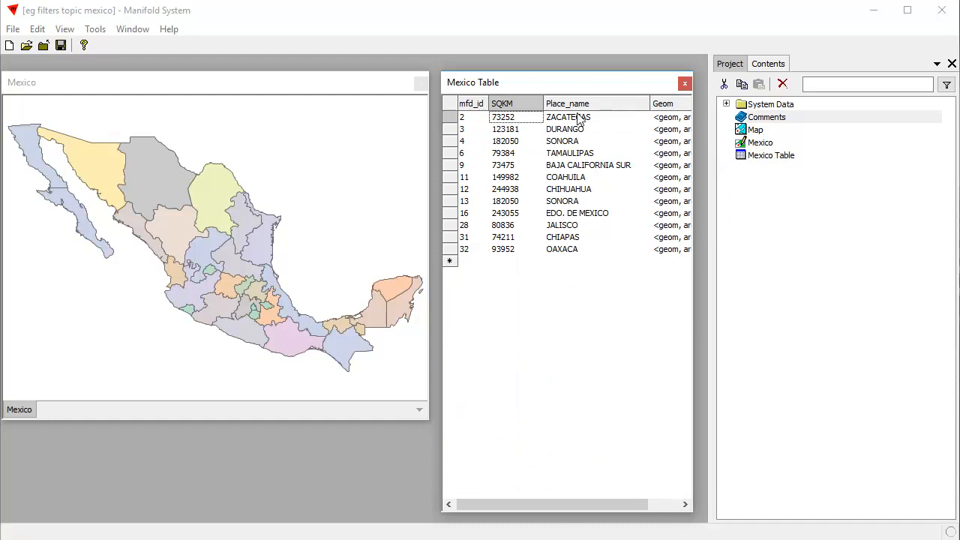
- Add the filter SQKM <= 123181 from the Durango record to the Mexico table and review the active filters
left_click(515, 131)
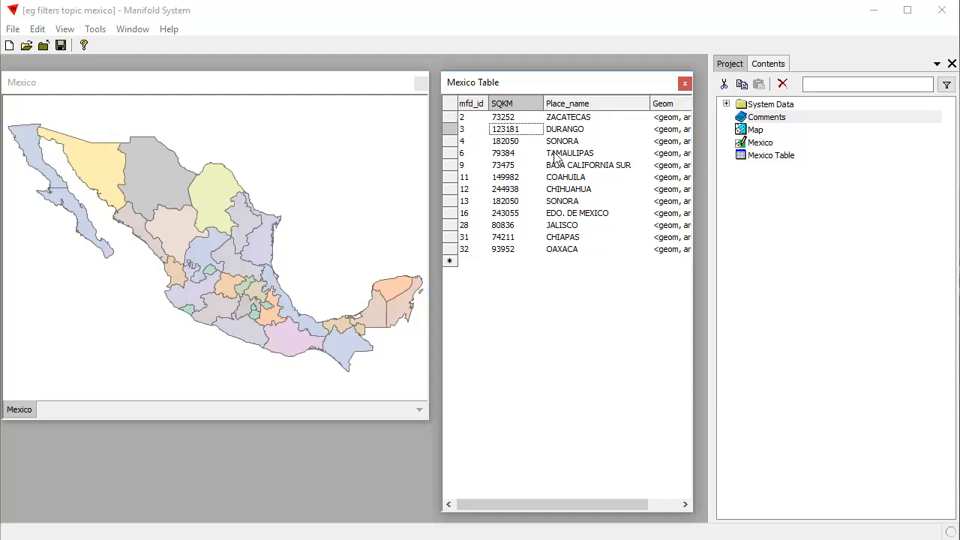
right_click(519, 132)
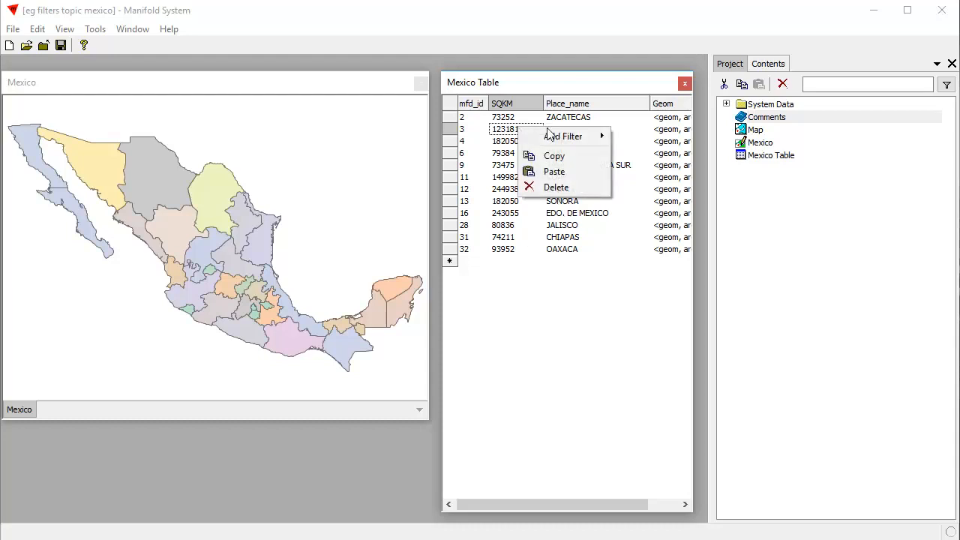
mouse_move(555, 135)
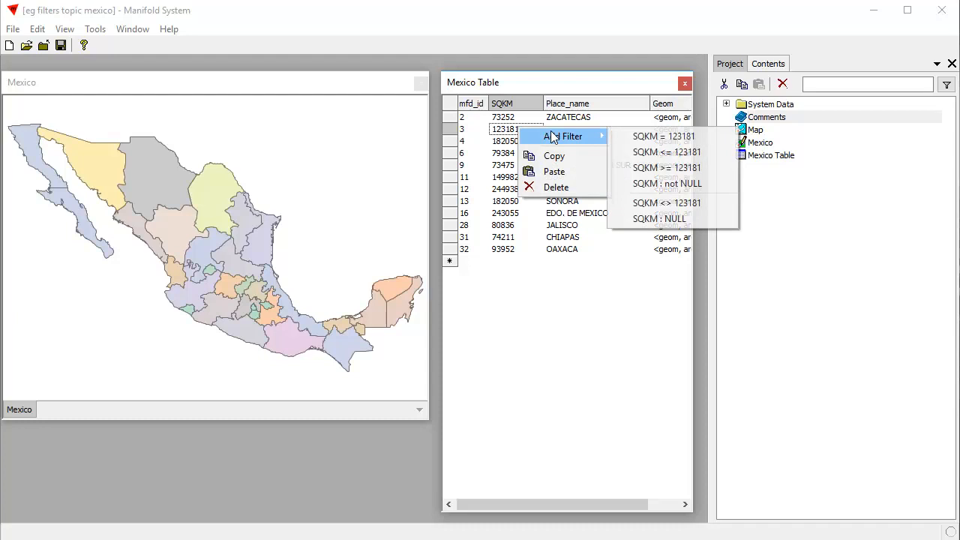
left_click(685, 156)
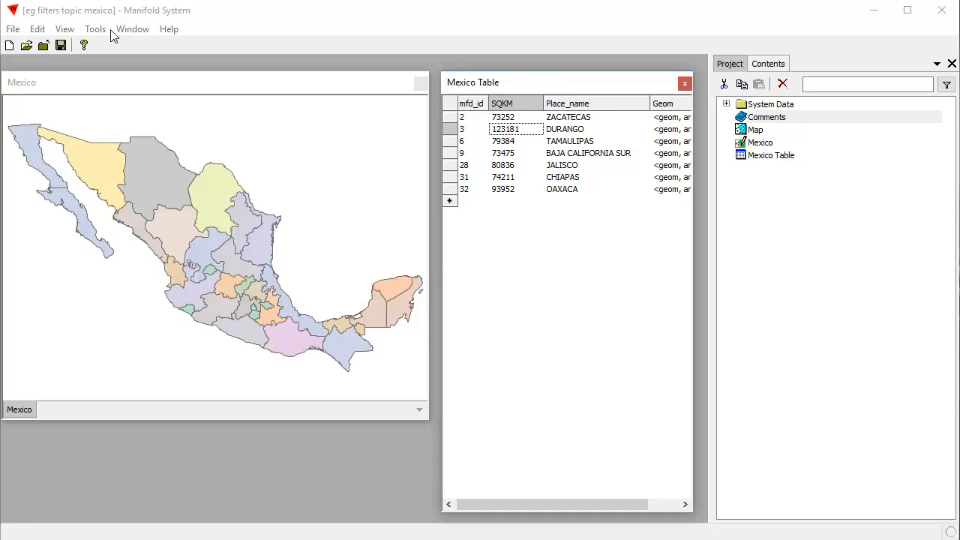
left_click(66, 31)
mouse_move(110, 81)
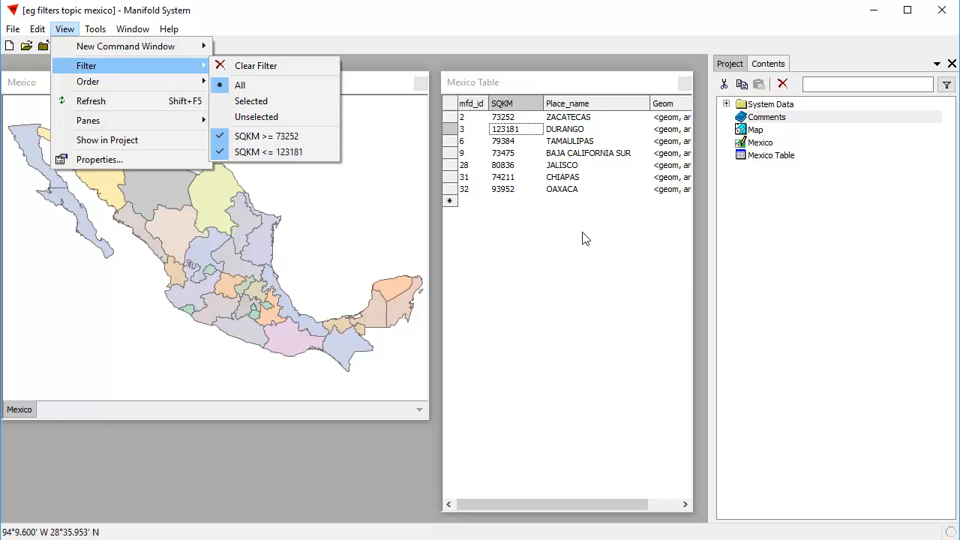
left_click(595, 81)
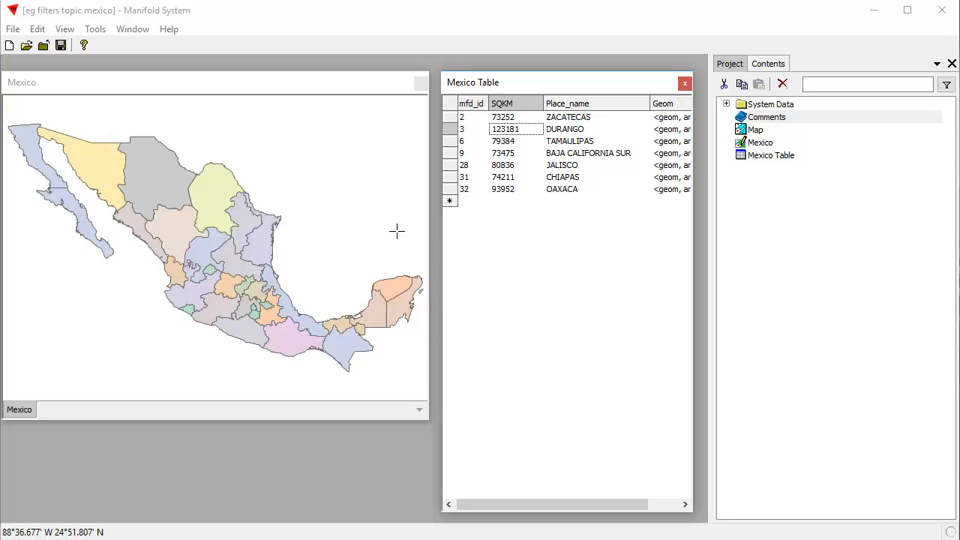
- Select the Zacatecas and Durango records and sort the table by Place_name, trying descending order before returning to ascending
left_click(450, 117)
left_click(449, 129)
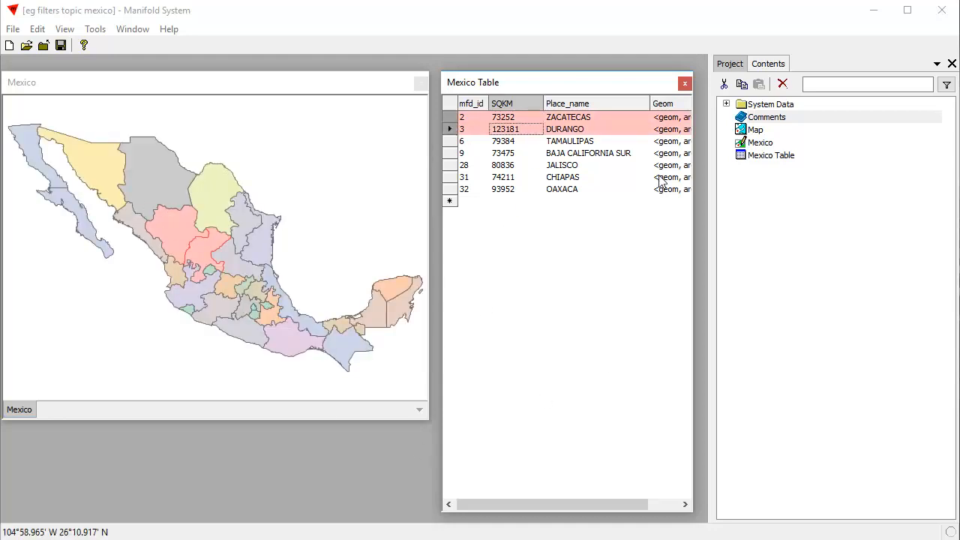
left_click(608, 105)
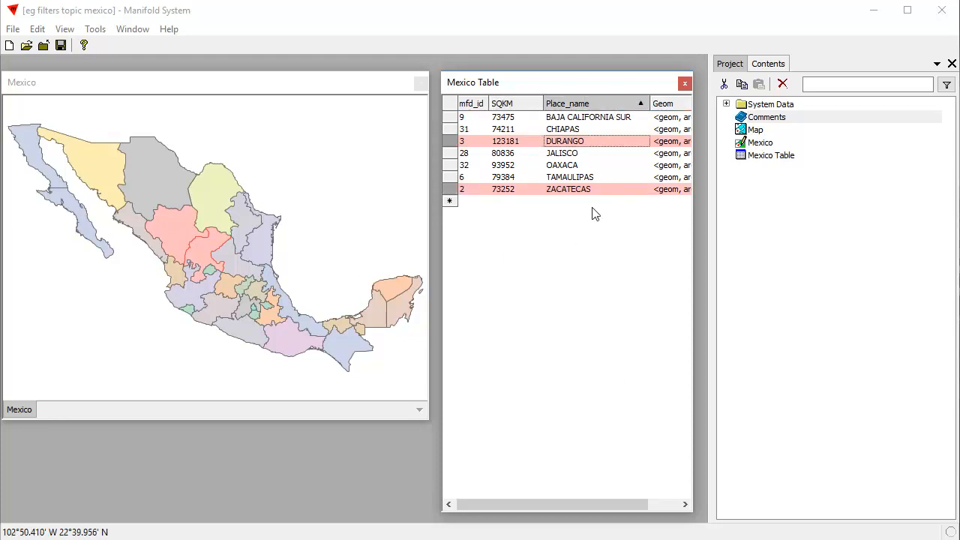
left_click(621, 103)
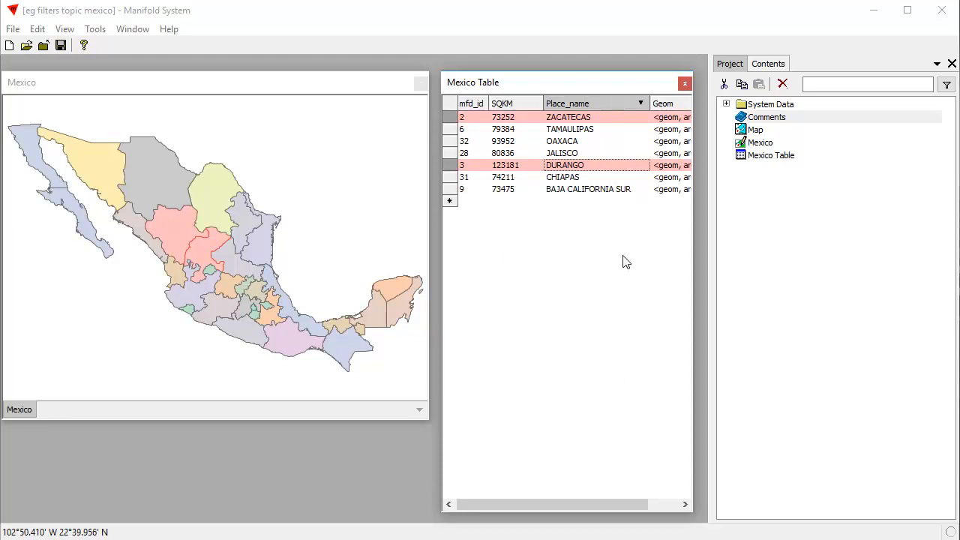
left_click(600, 103)
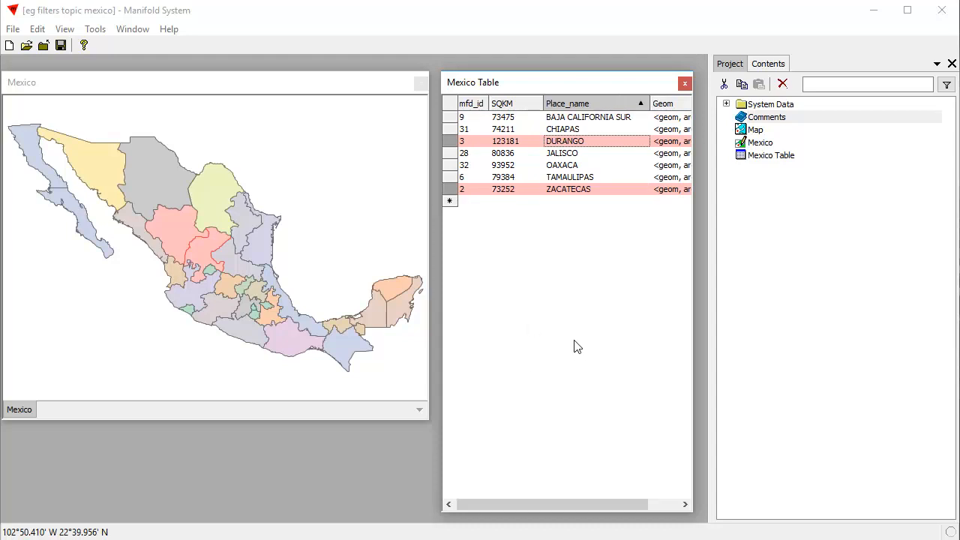